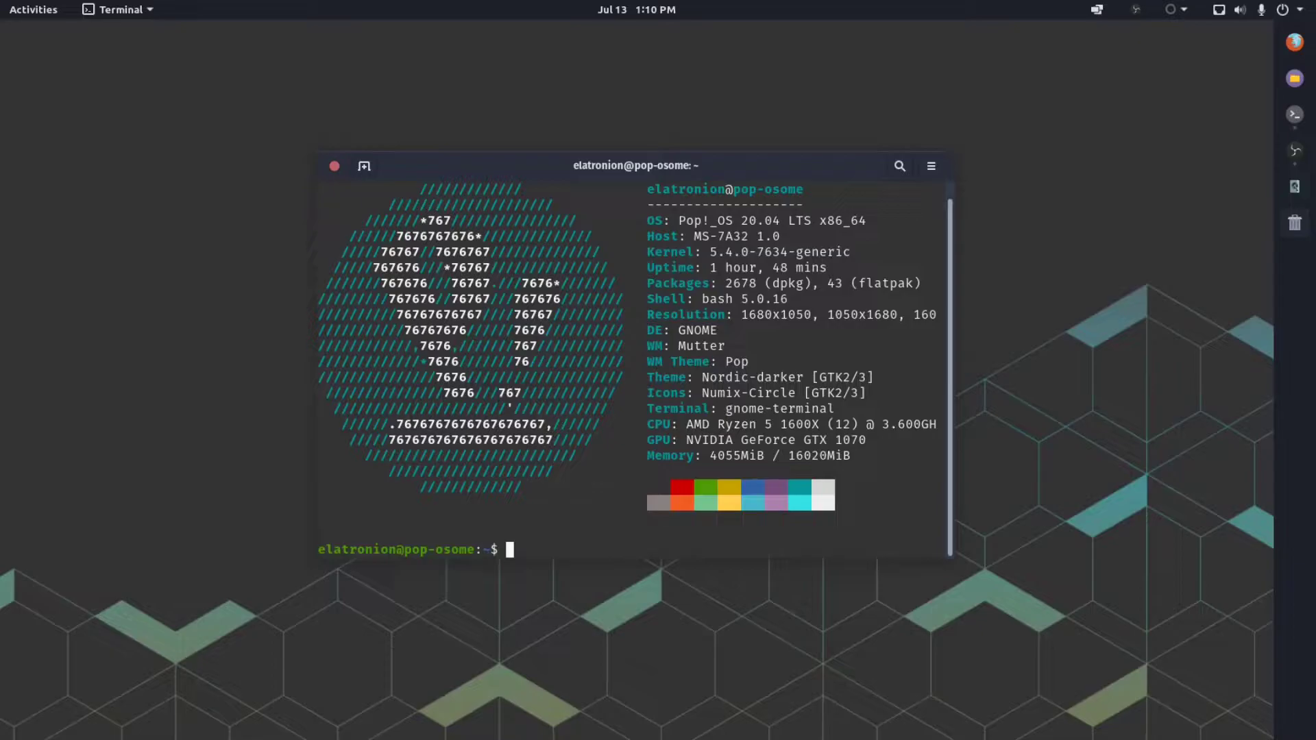
# Step: Launch Pop!_Shop from the application search and move its window up and left
pyautogui.press('super+a')
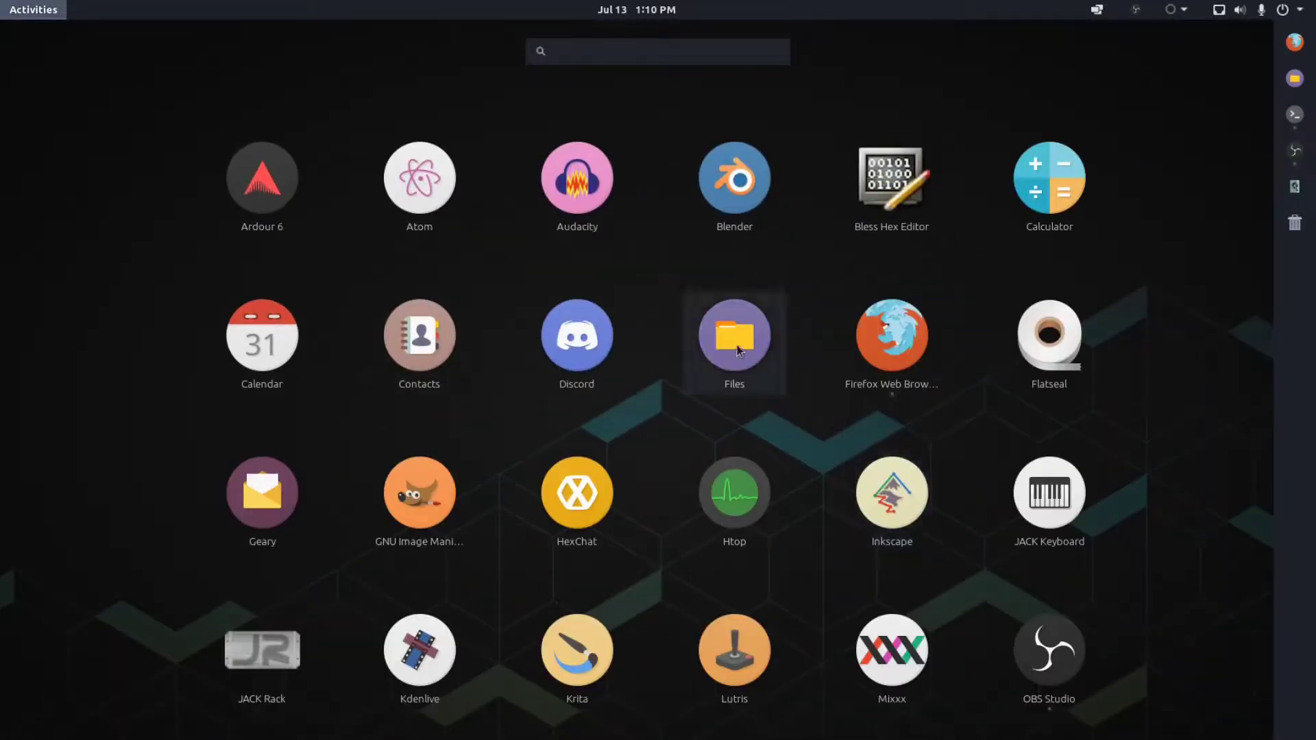
pyautogui.write('pop')
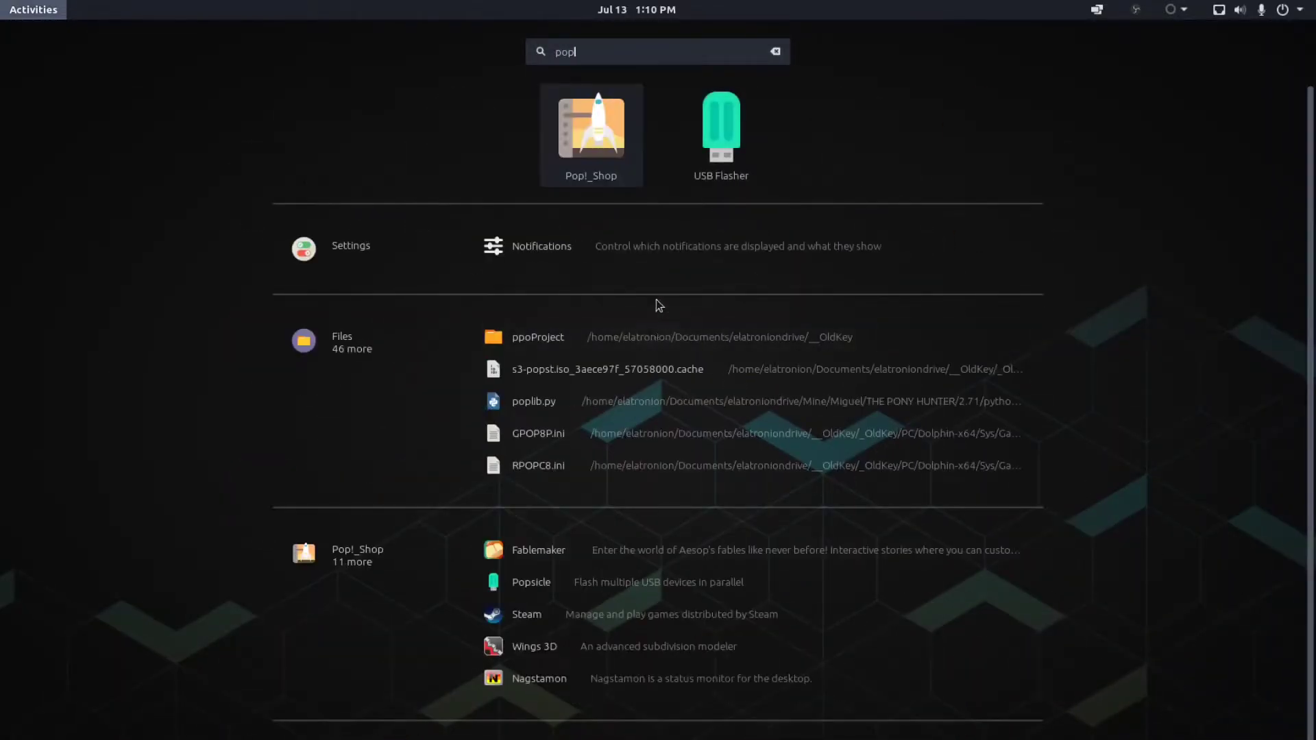
pyautogui.click(592, 134)
pyautogui.moveTo(617, 147); pyautogui.dragTo(540, 64)
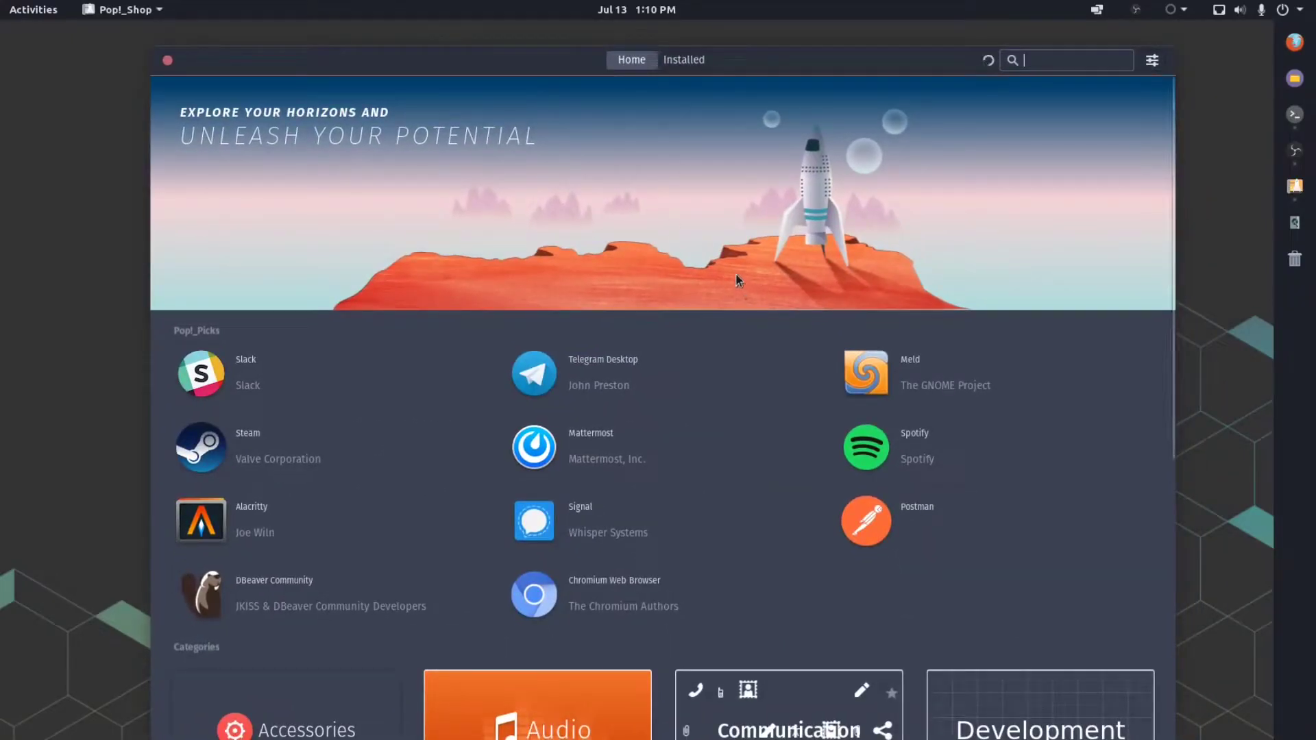
# Step: Open the Games category, then return to the store's Home page and scroll through it
pyautogui.scroll(-5, 750, 308)
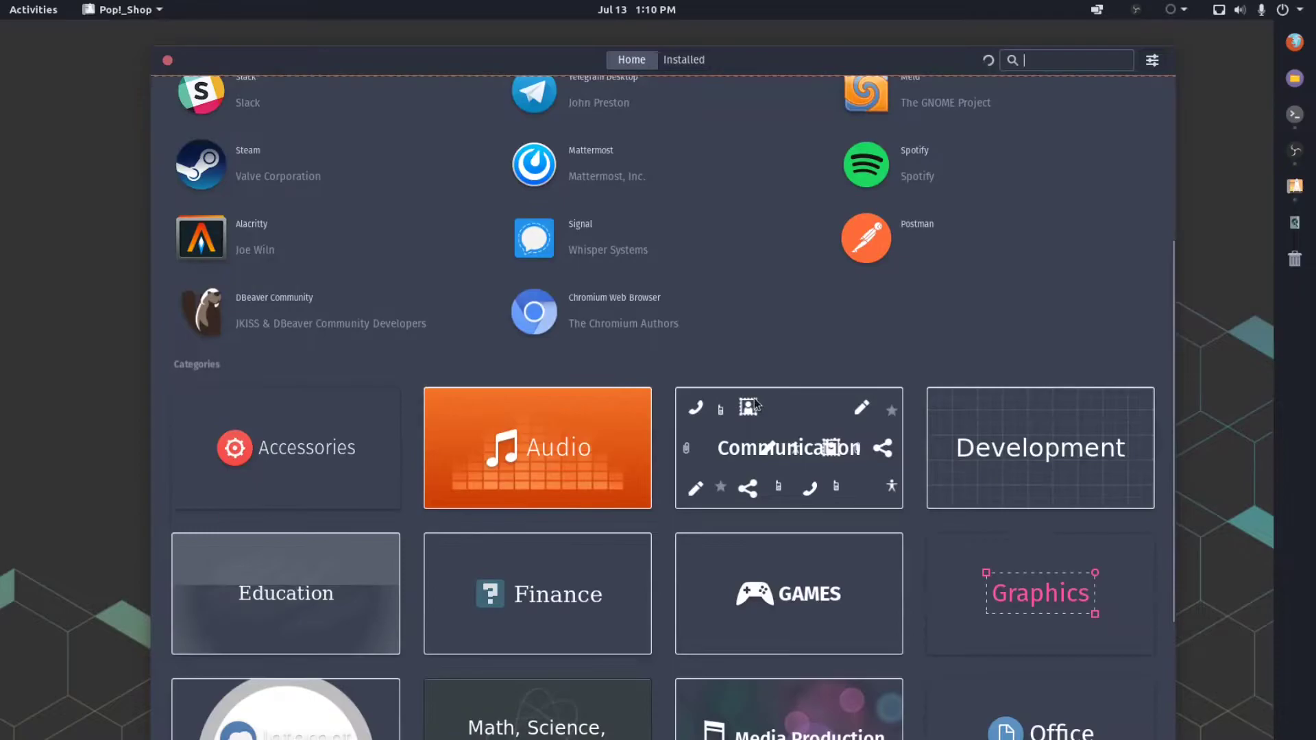
pyautogui.scroll(-4, 689, 225)
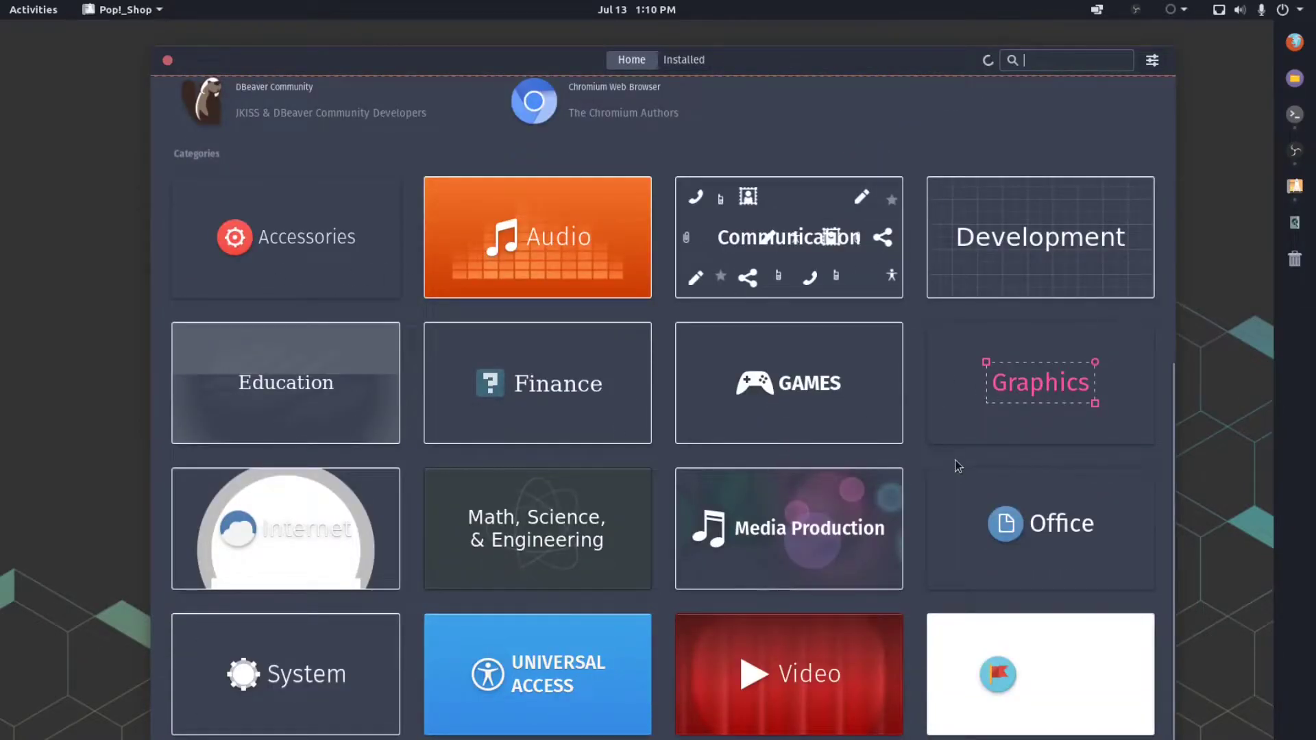
pyautogui.click(902, 439)
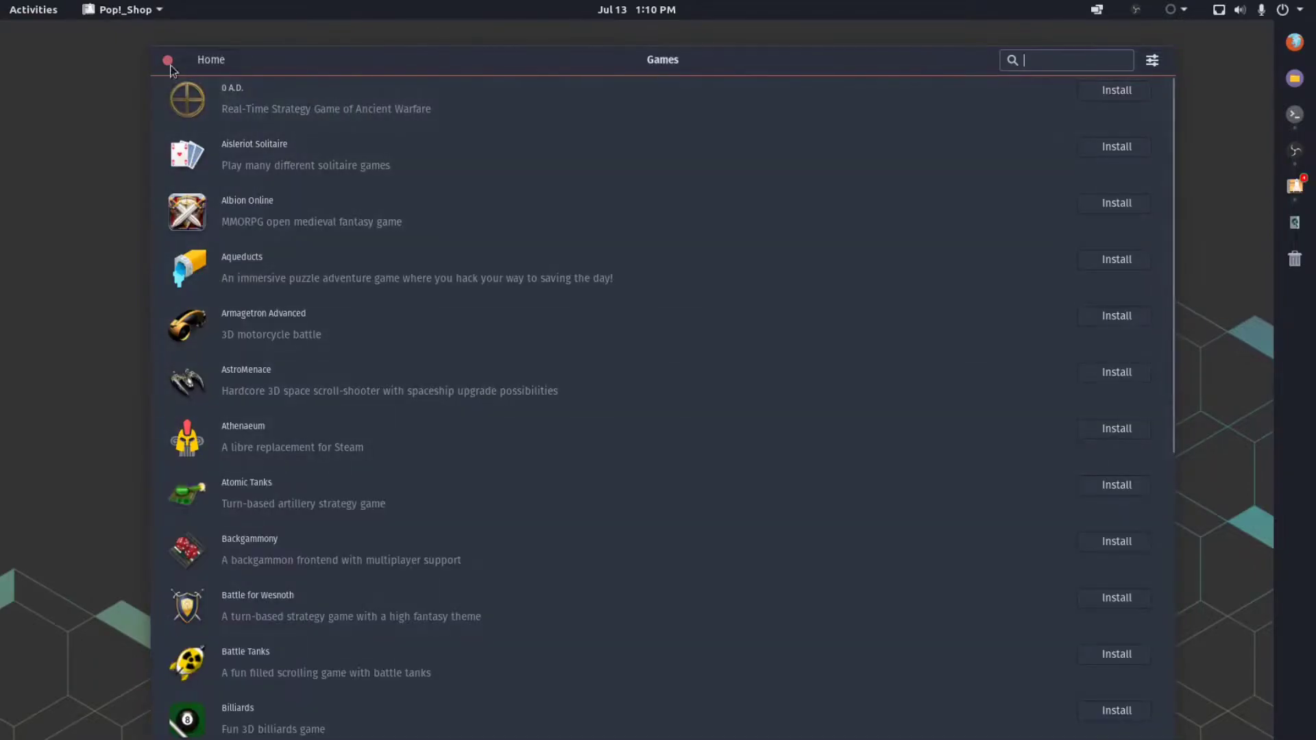
pyautogui.click(173, 66)
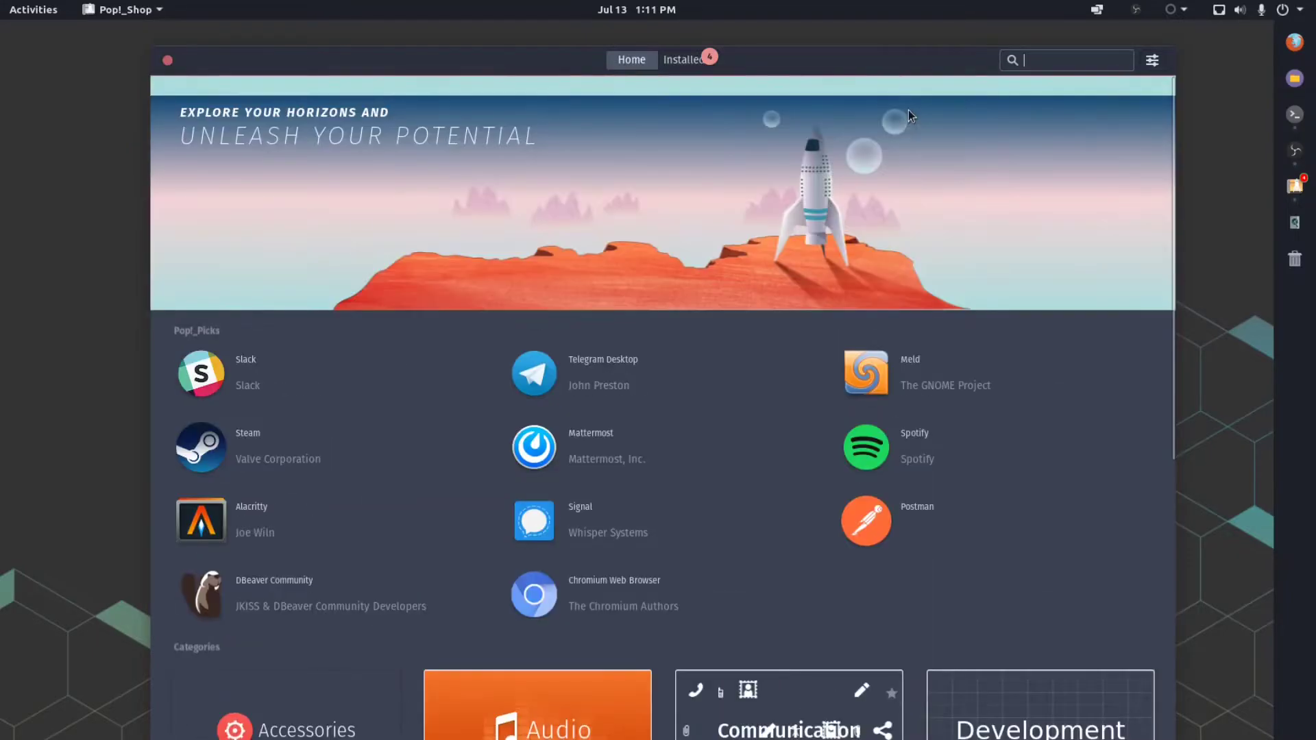
pyautogui.scroll(-5, 908, 110)
pyautogui.scroll(5, 908, 109)
pyautogui.scroll(-5, 908, 110)
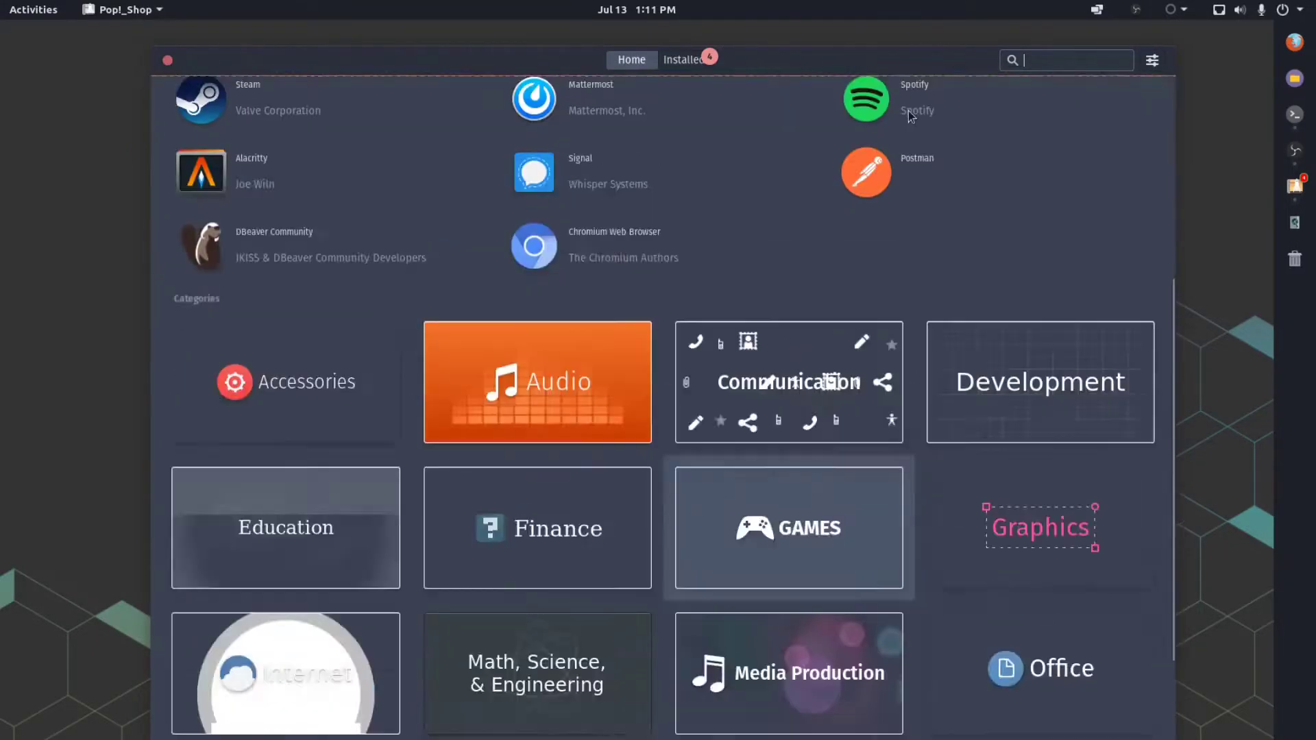
pyautogui.scroll(5, 908, 110)
pyautogui.scroll(-5, 1031, 176)
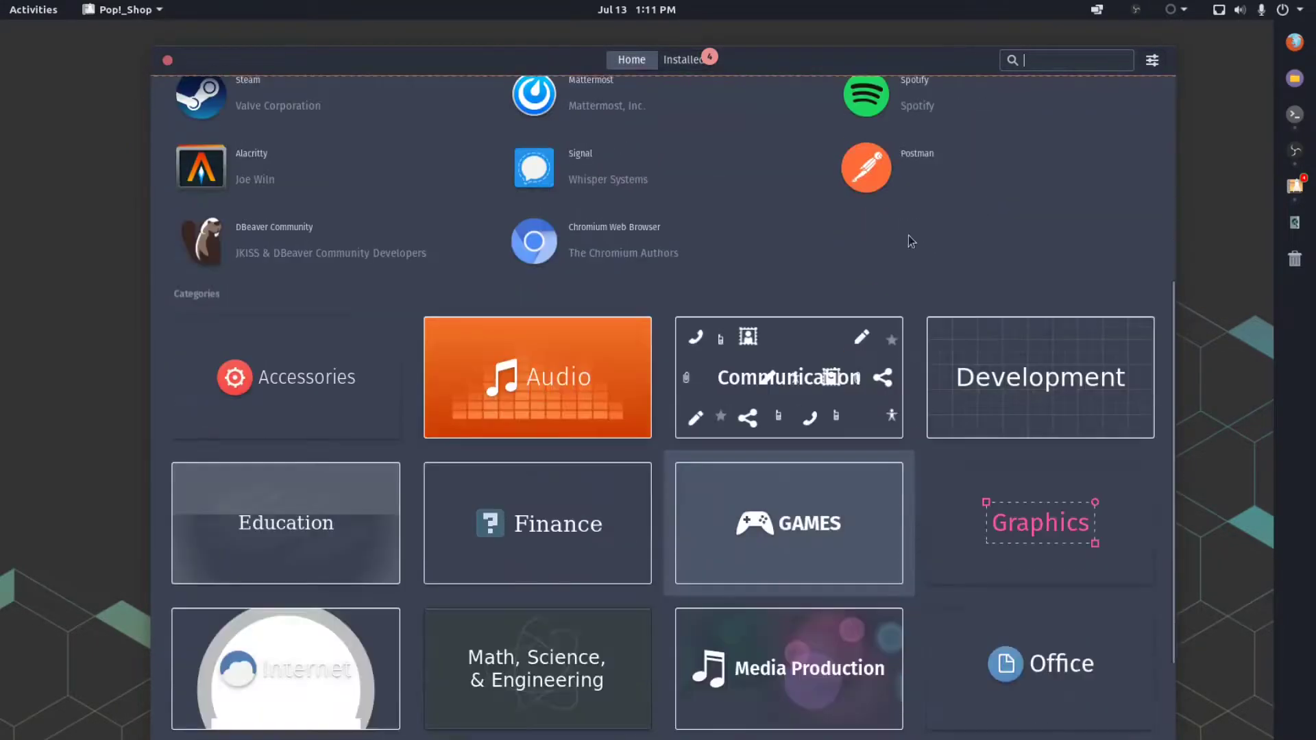
pyautogui.scroll(5, 919, 273)
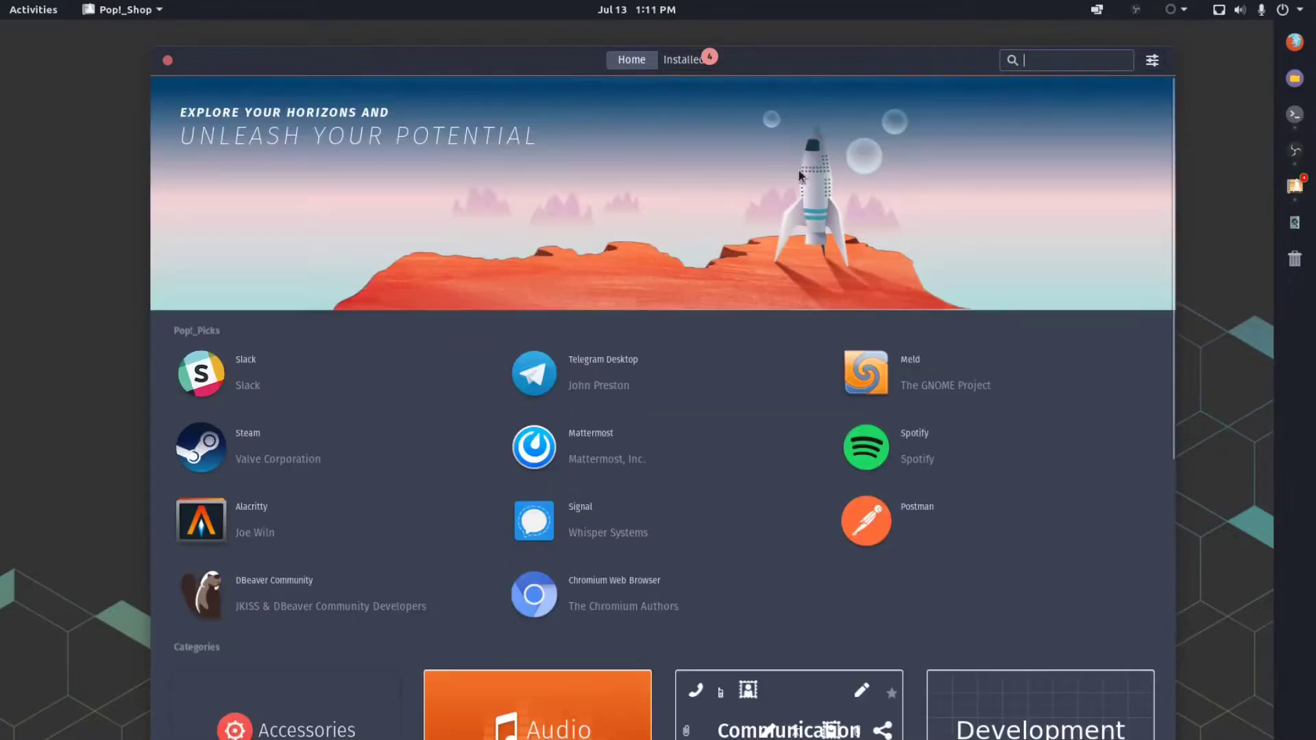
# Step: Show the Installed page with updates for Operating System Updates, Ardour, Blender and Kdenlive
pyautogui.click(684, 59)
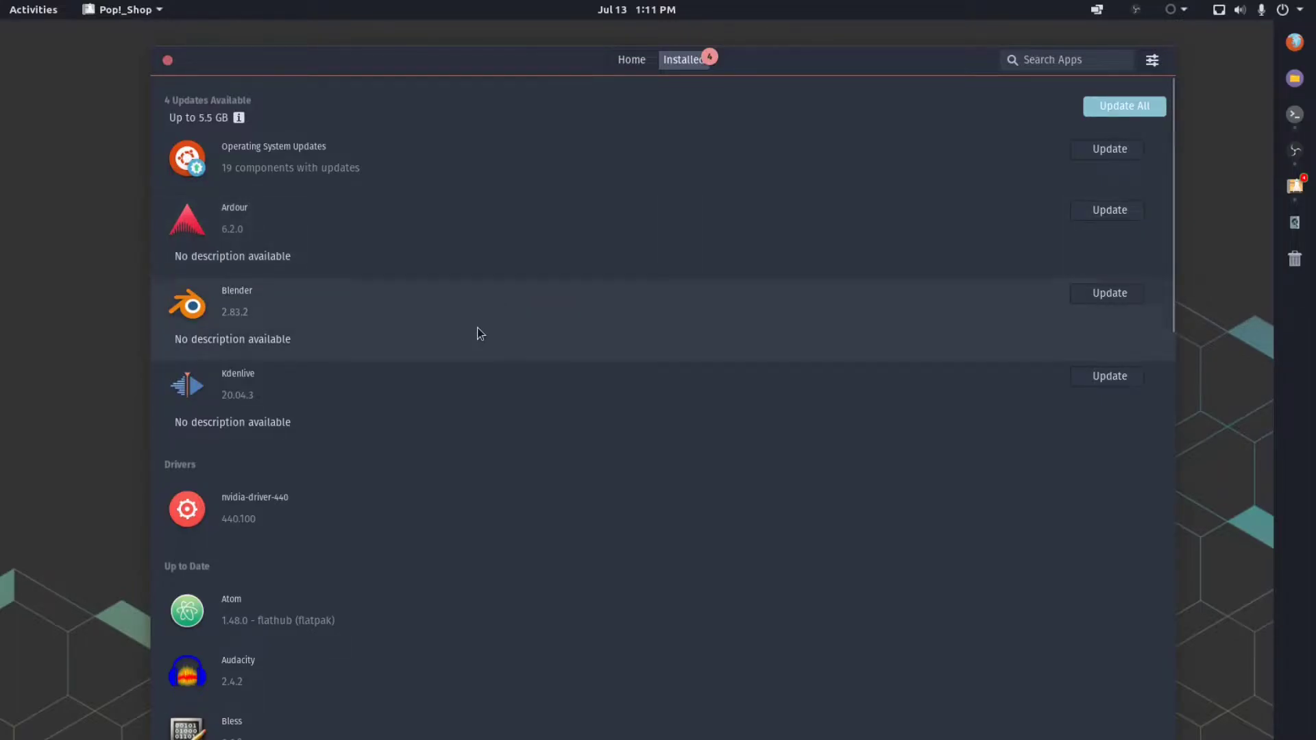
pyautogui.scroll(-5, 494, 319)
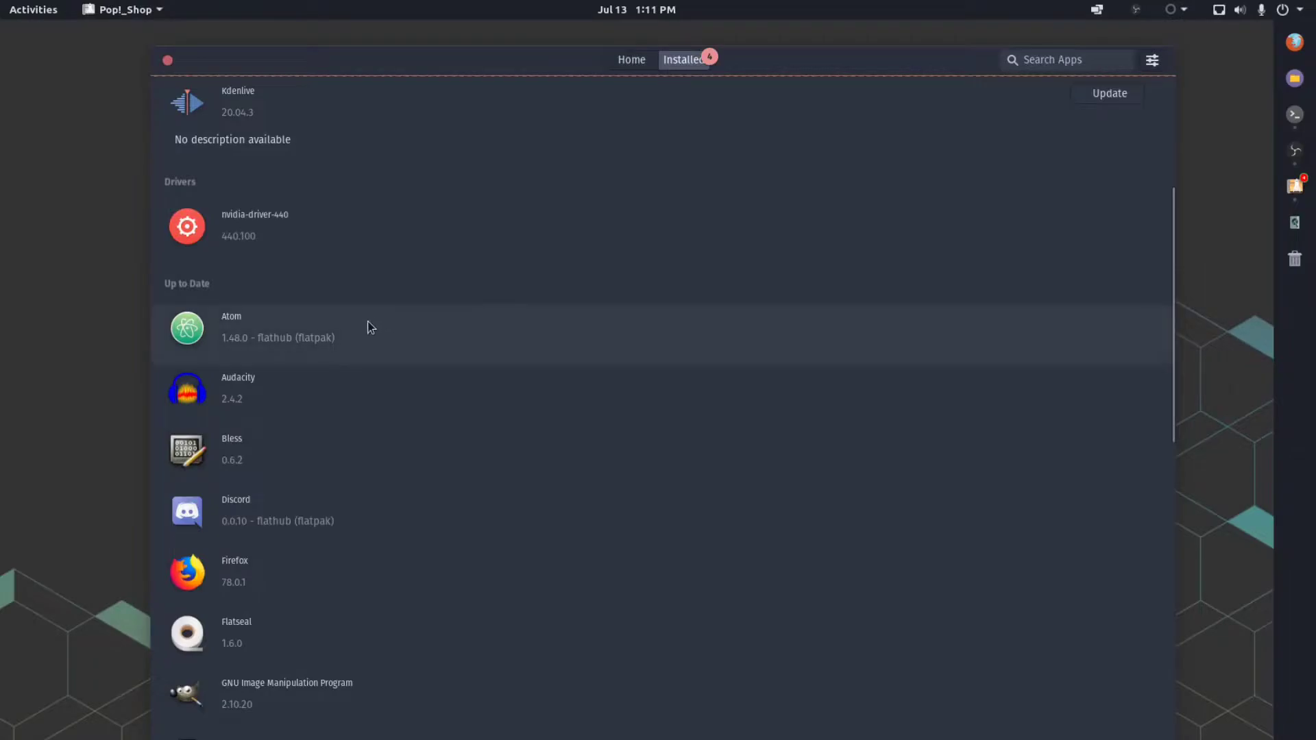
pyautogui.scroll(5, 488, 329)
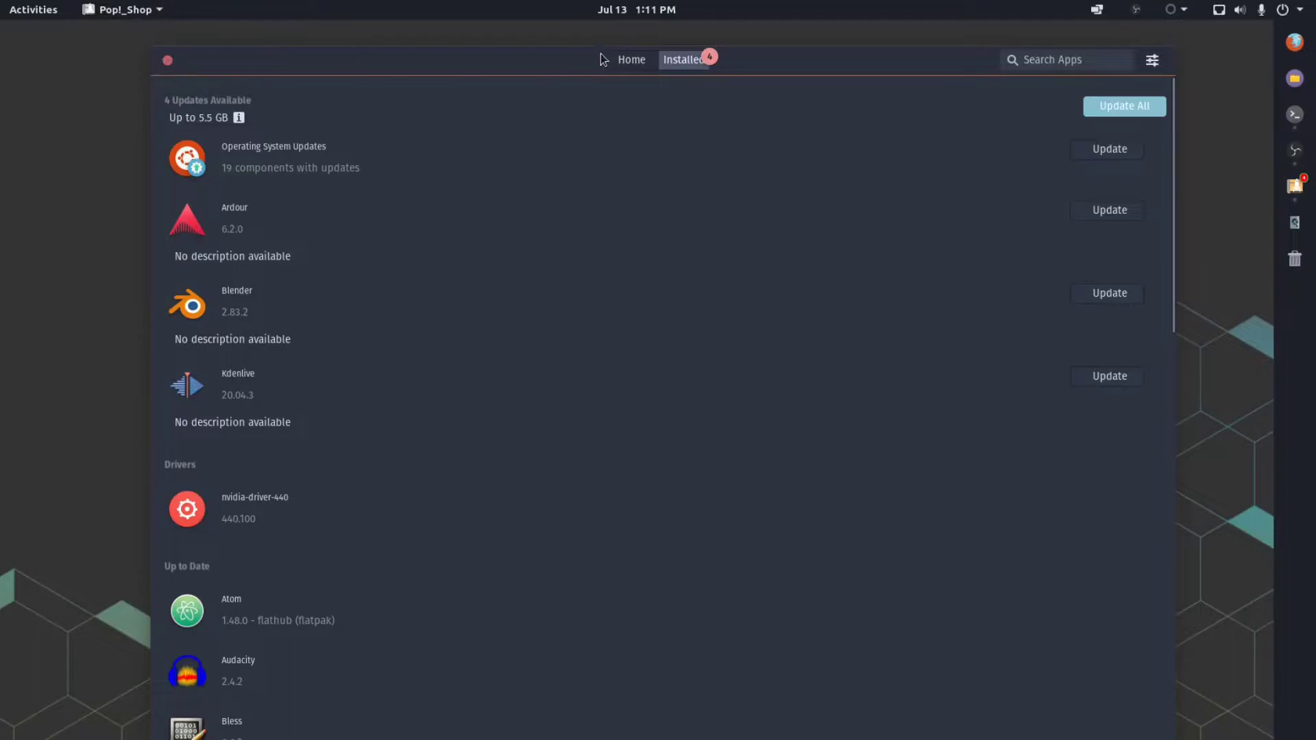
pyautogui.click(631, 60)
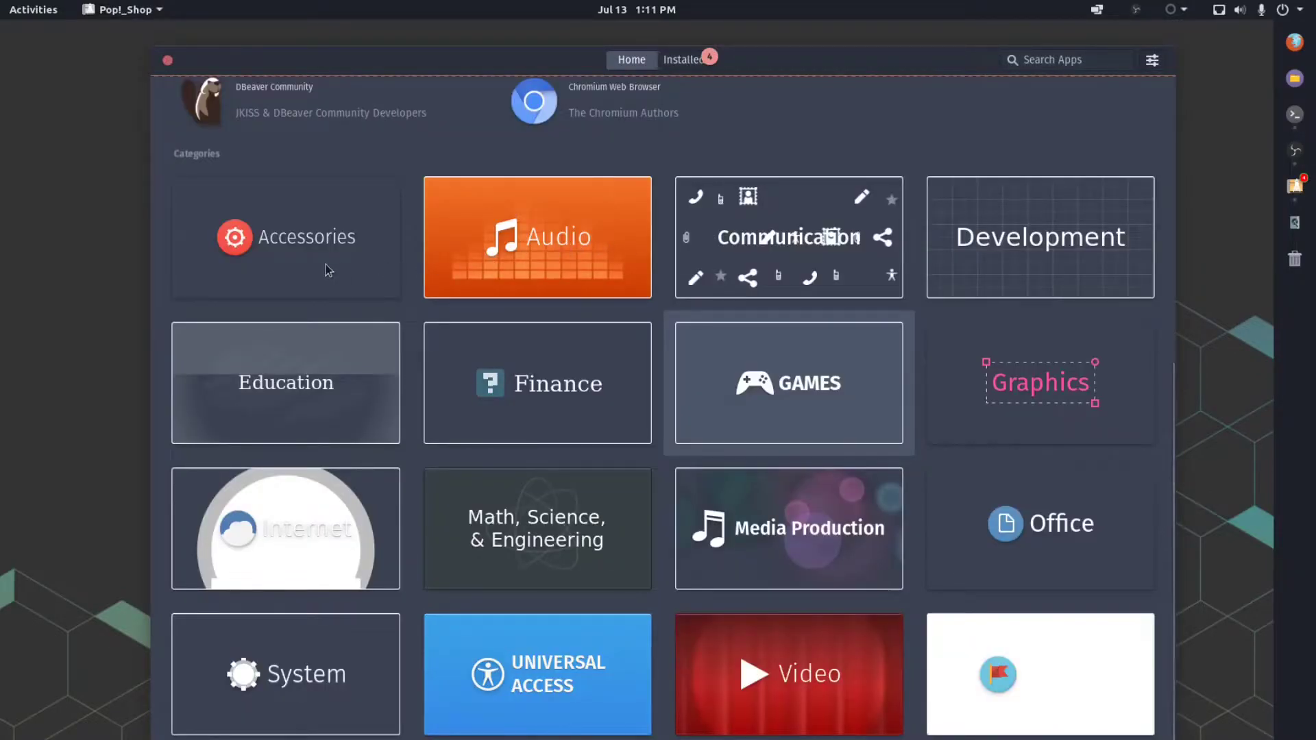
pyautogui.scroll(5, 326, 264)
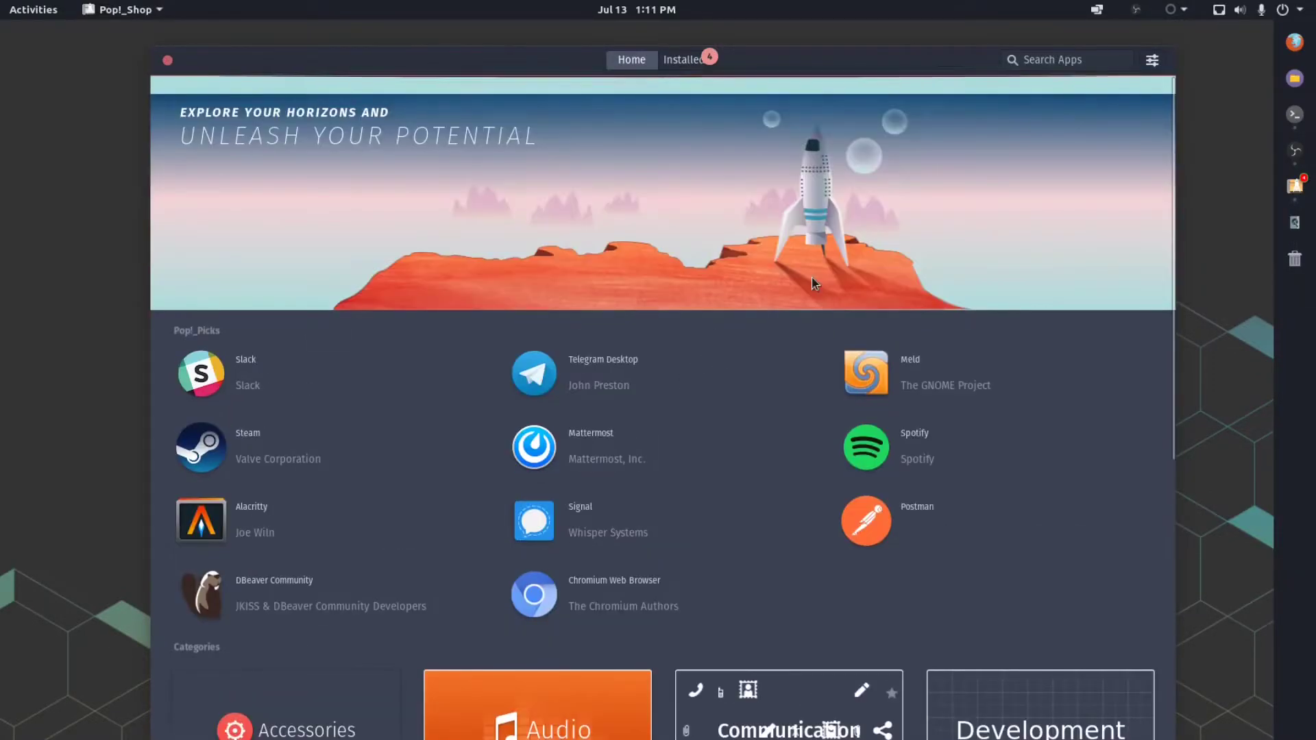
pyautogui.scroll(-5, 628, 381)
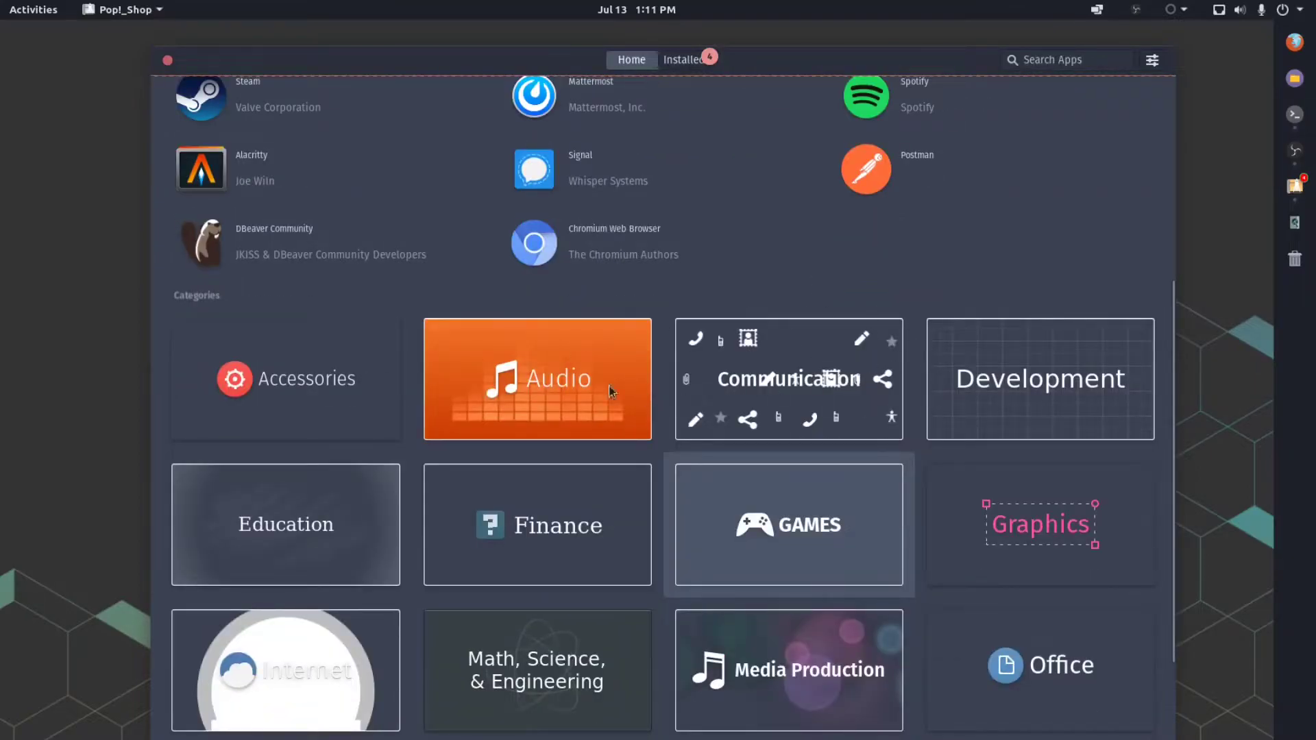
pyautogui.scroll(-2, 686, 425)
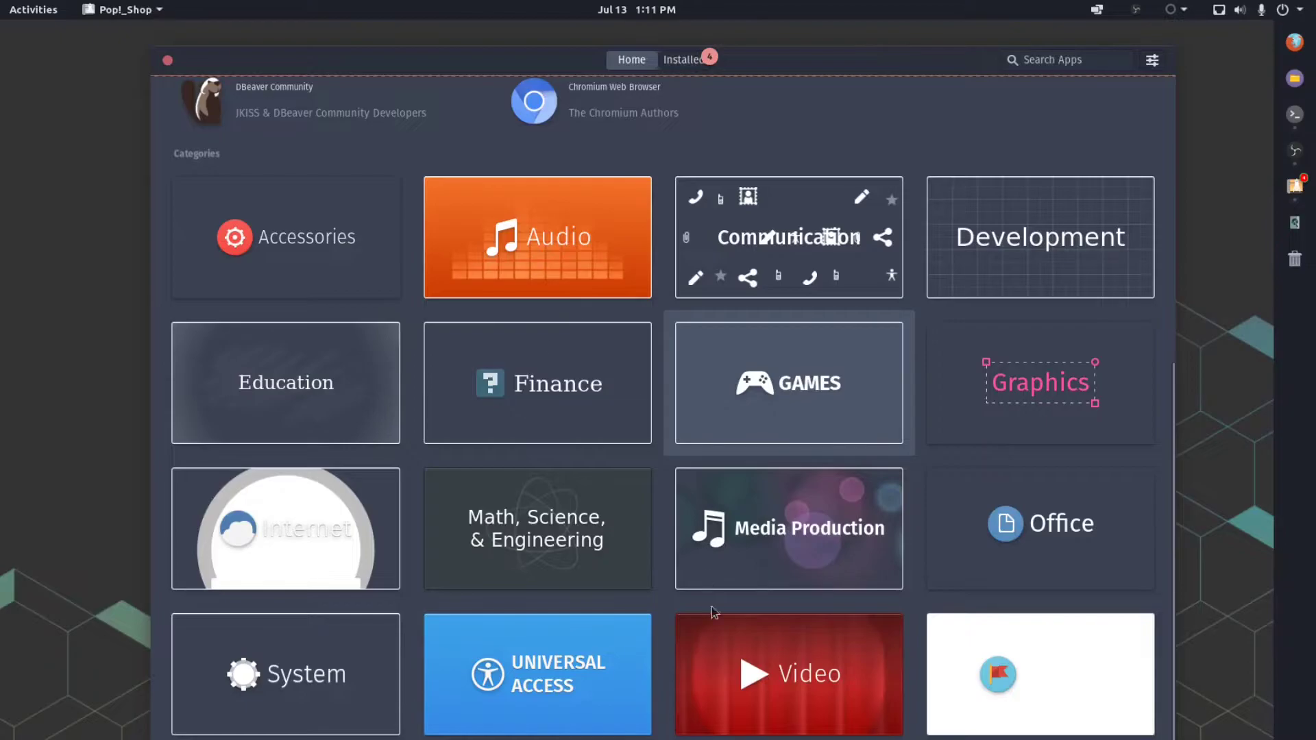
pyautogui.scroll(6, 754, 371)
pyautogui.scroll(2, 754, 370)
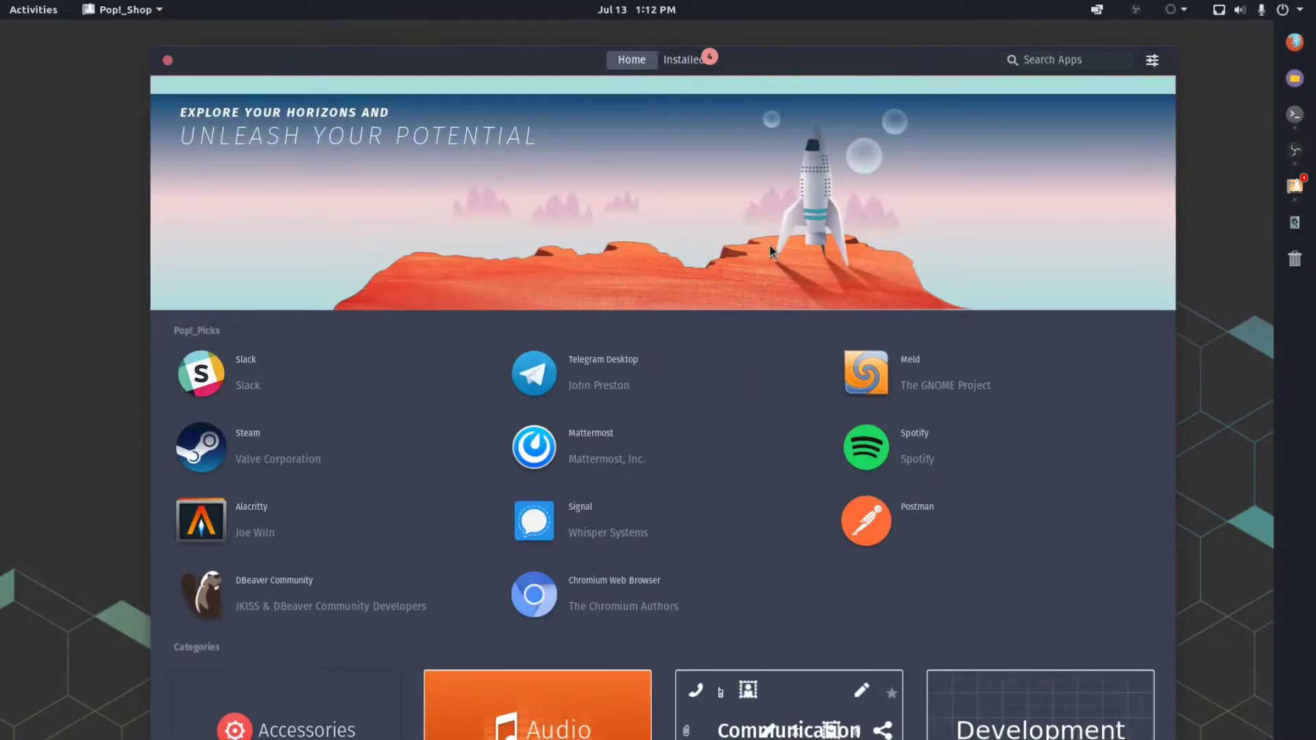
pyautogui.click(294, 419)
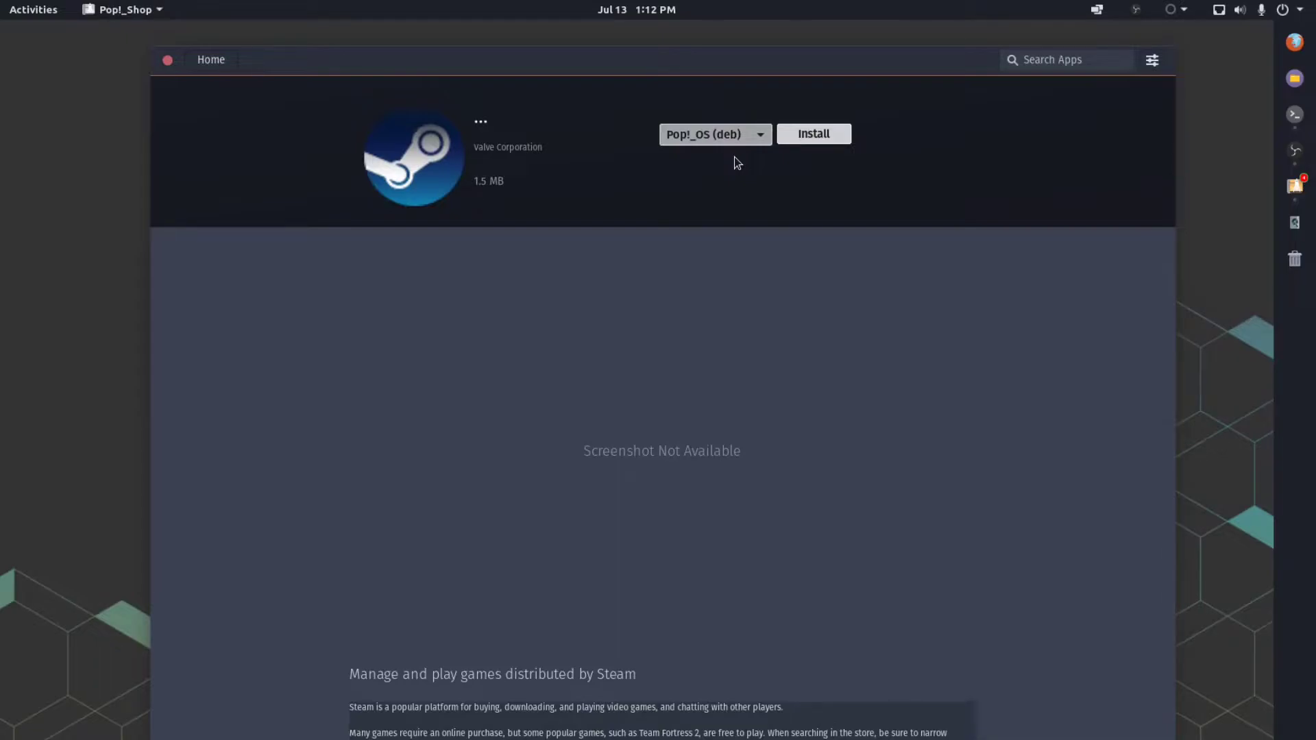
pyautogui.hotkey('alt', 'Left')
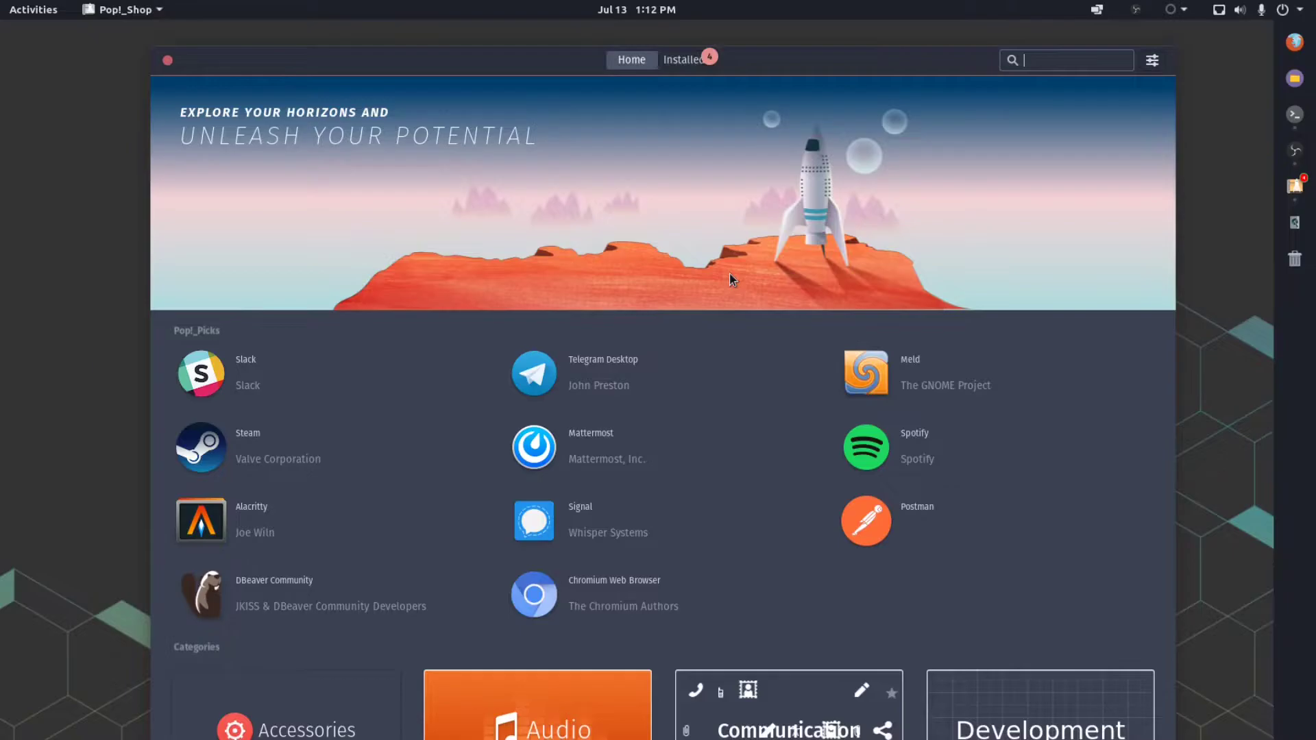
# Step: Scroll down to the Categories grid and back up, then close the Pop!_Shop window
pyautogui.scroll(-7, 543, 358)
pyautogui.scroll(8, 543, 358)
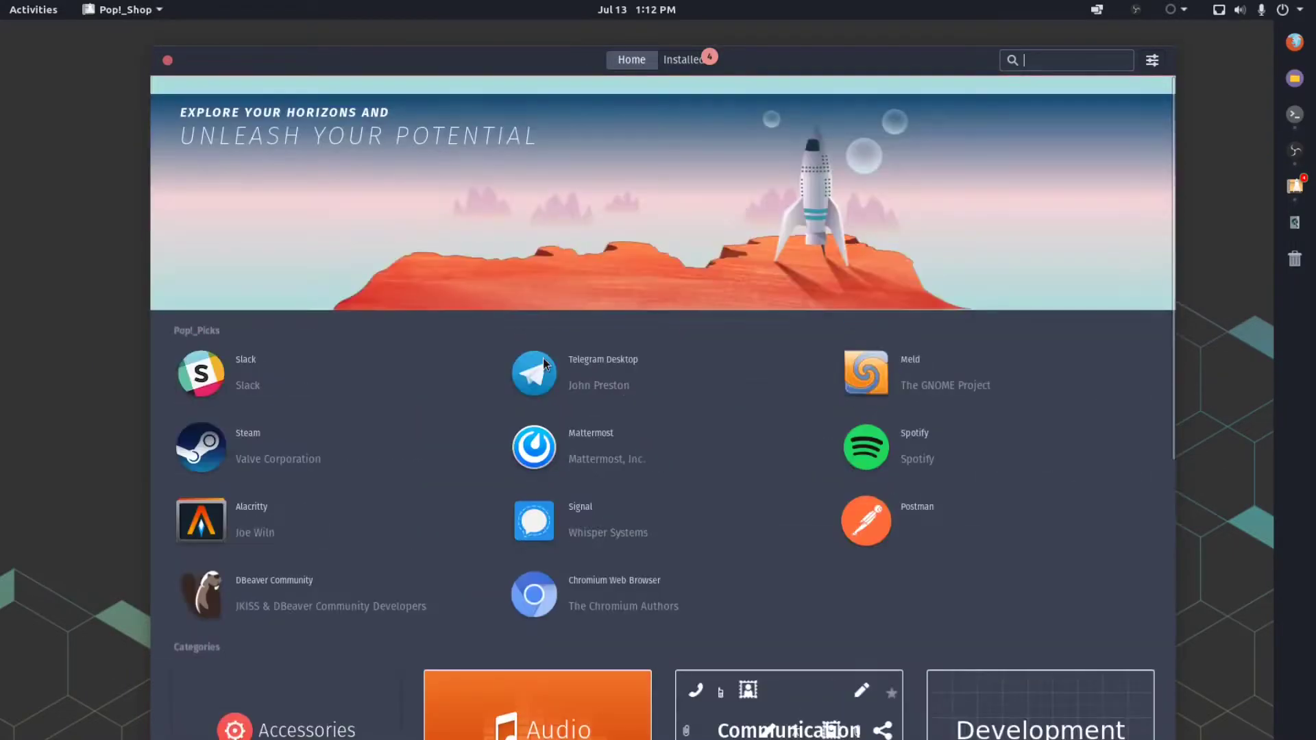
pyautogui.scroll(-5, 543, 358)
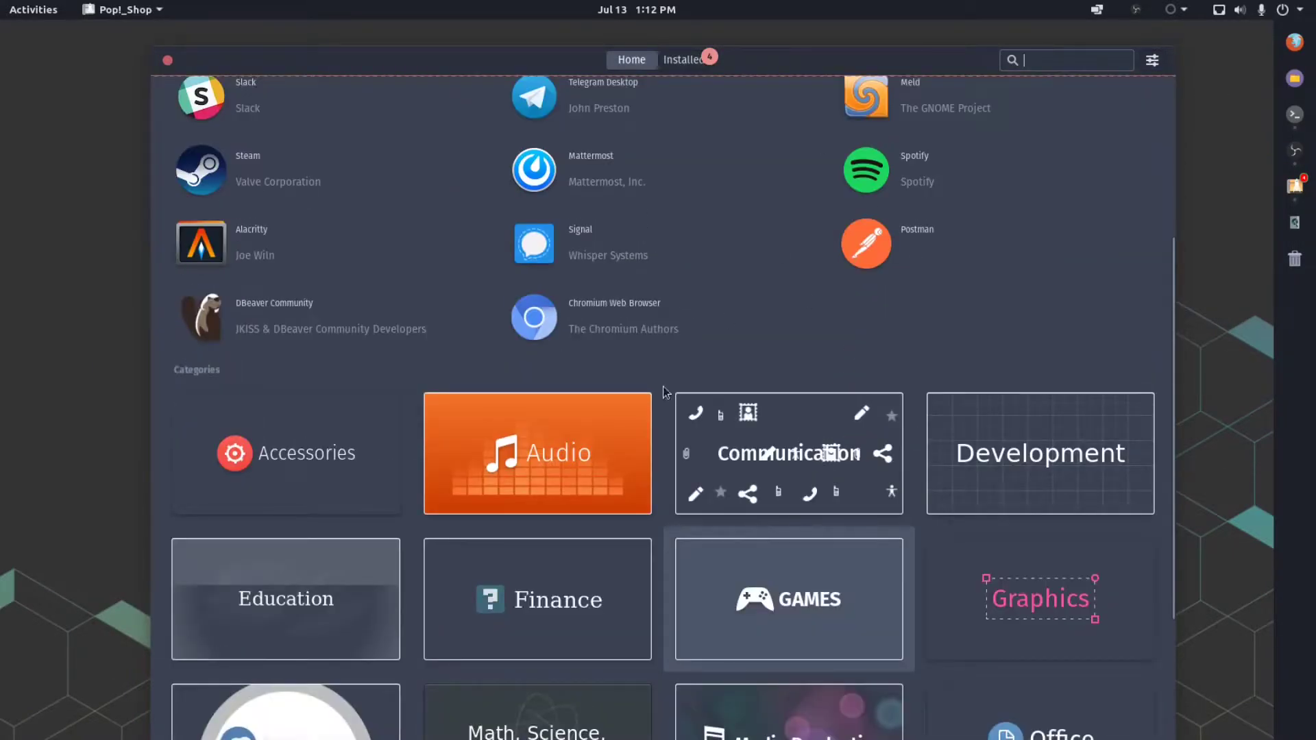
pyautogui.scroll(4, 663, 388)
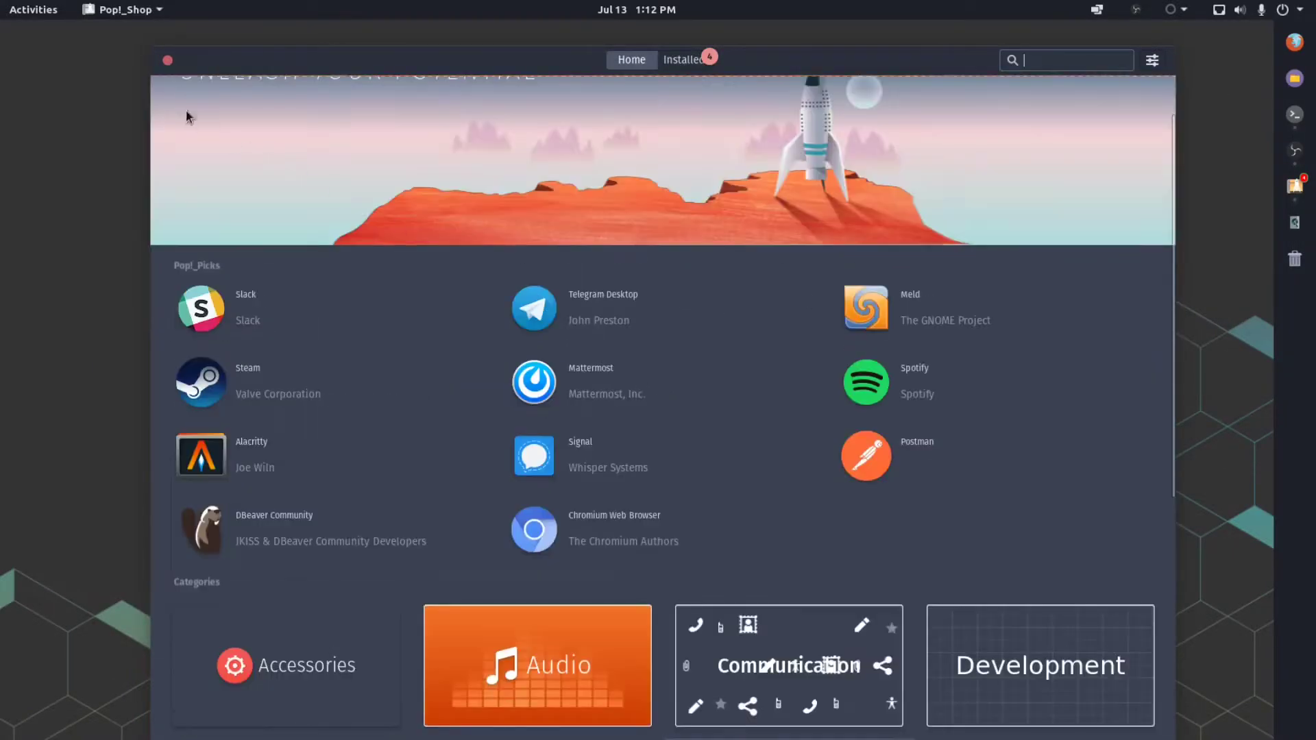
pyautogui.click(168, 61)
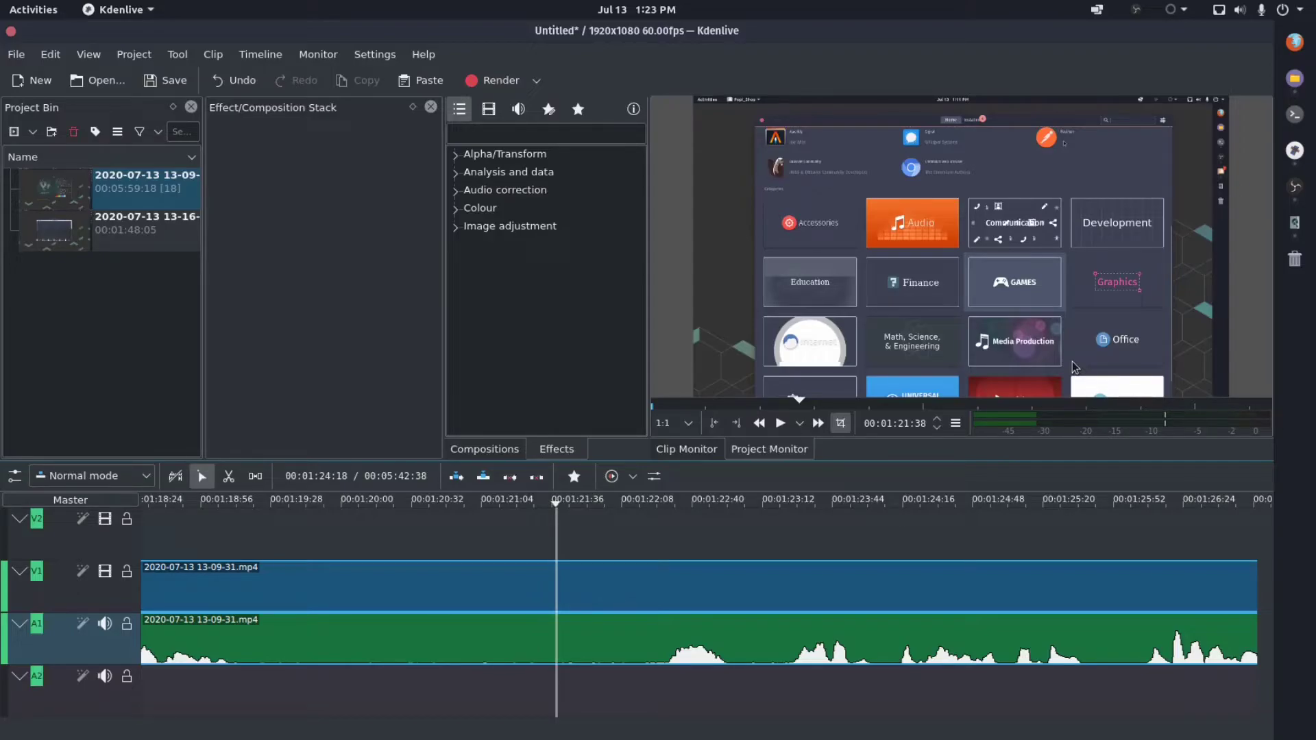
pyautogui.press('super')
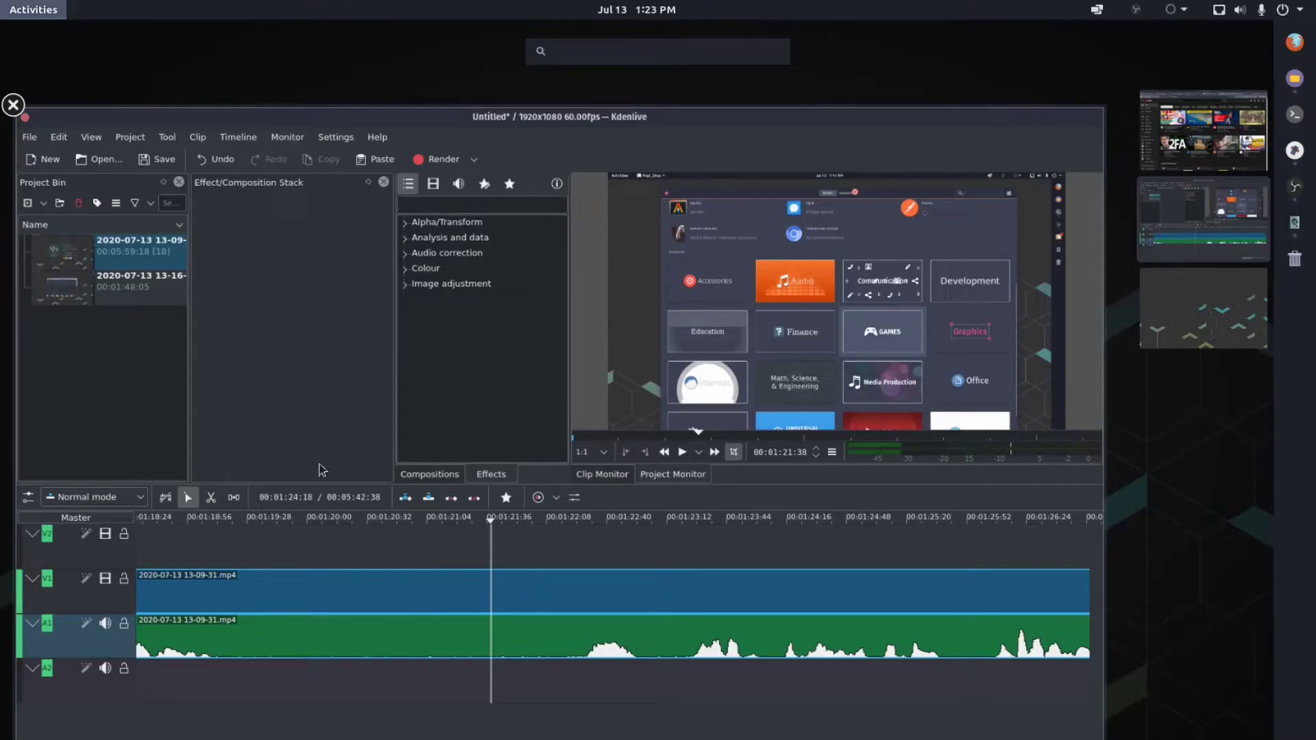
pyautogui.click(483, 432)
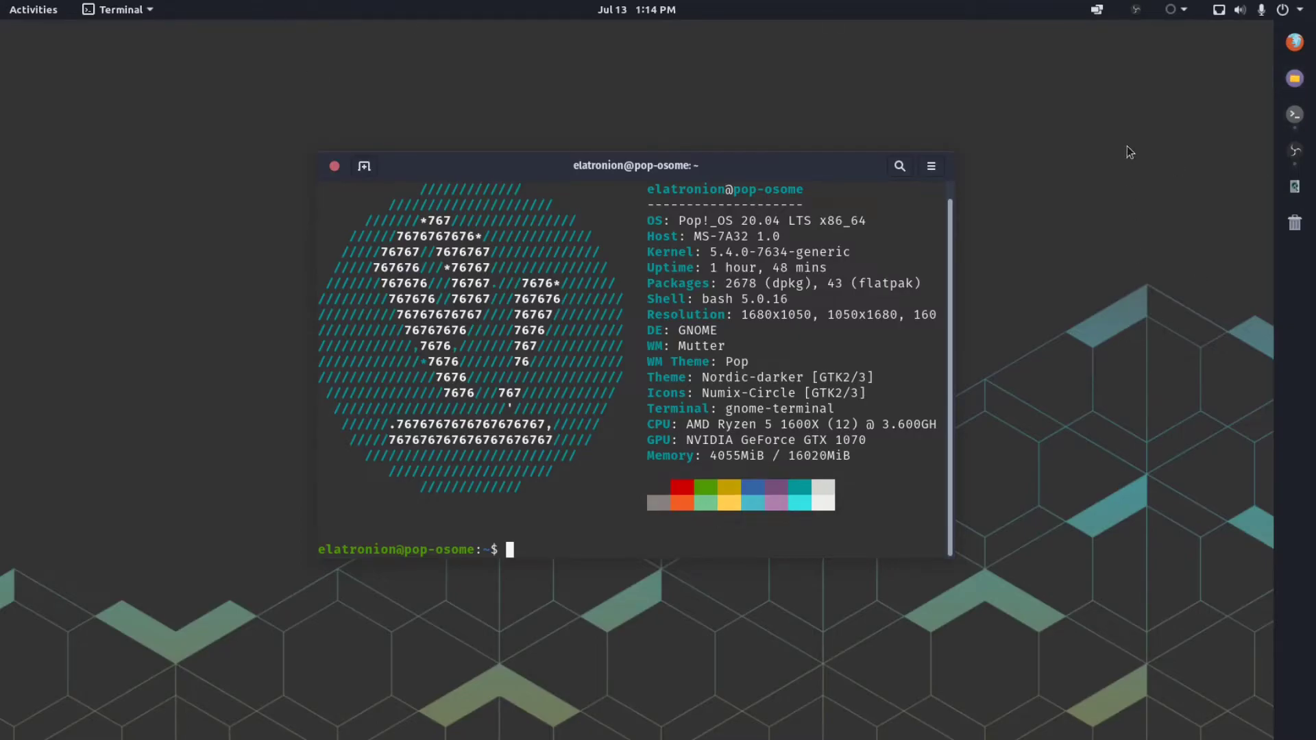
pyautogui.click(1174, 10)
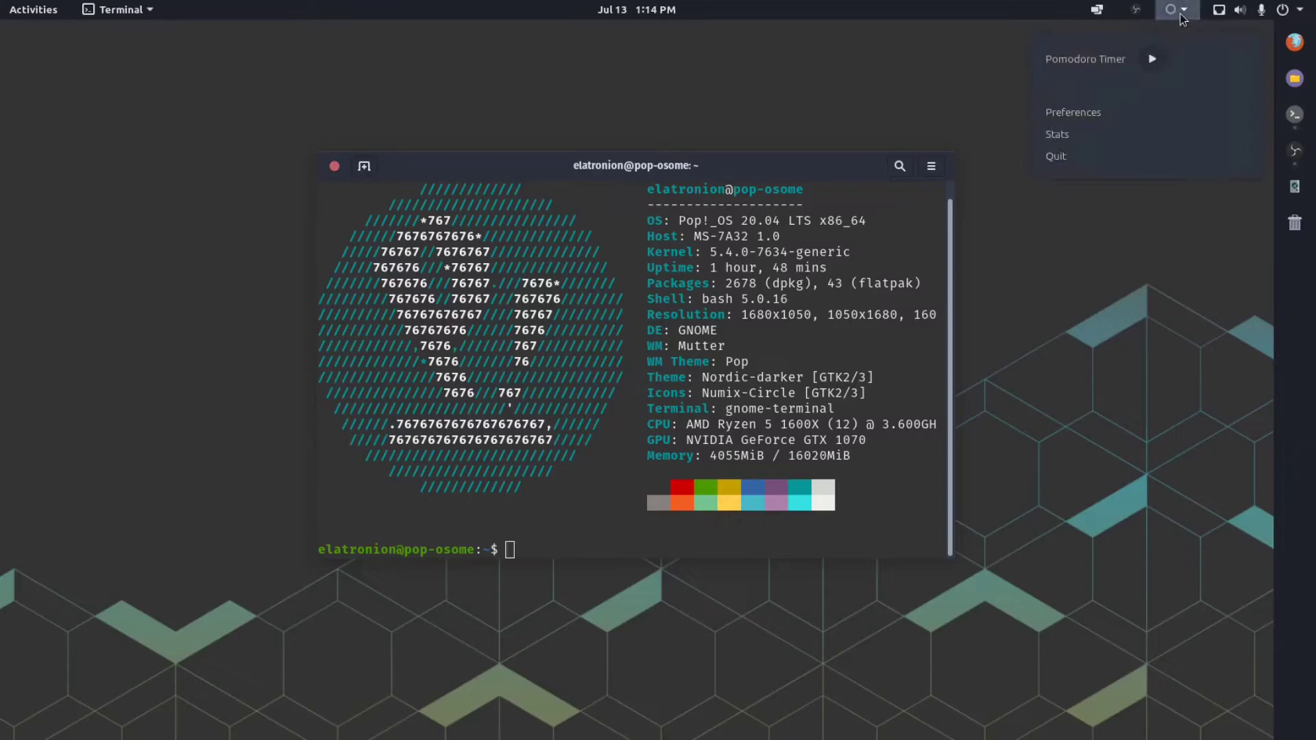
pyautogui.click(1260, 161)
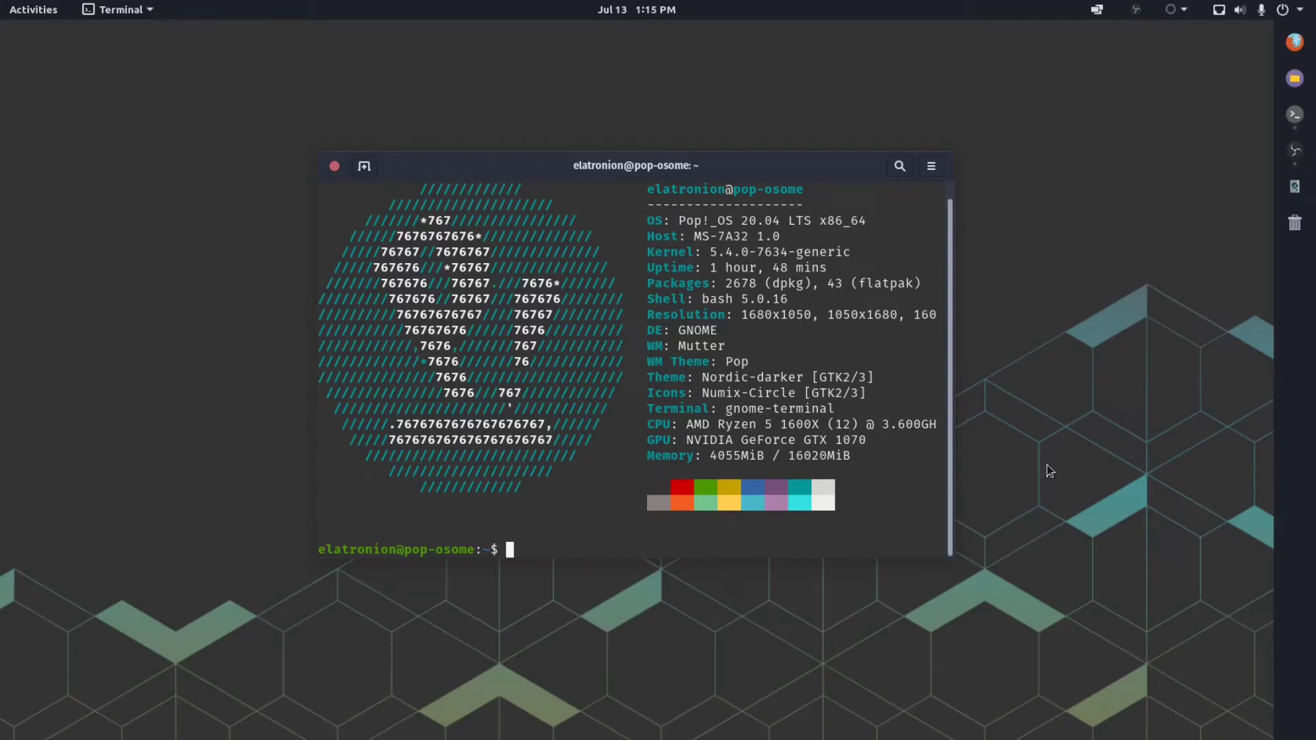
# Step: Change into the /etc/apt directory and clear the terminal screen
pyautogui.write('cd /etc/apt')
pyautogui.press('Return')
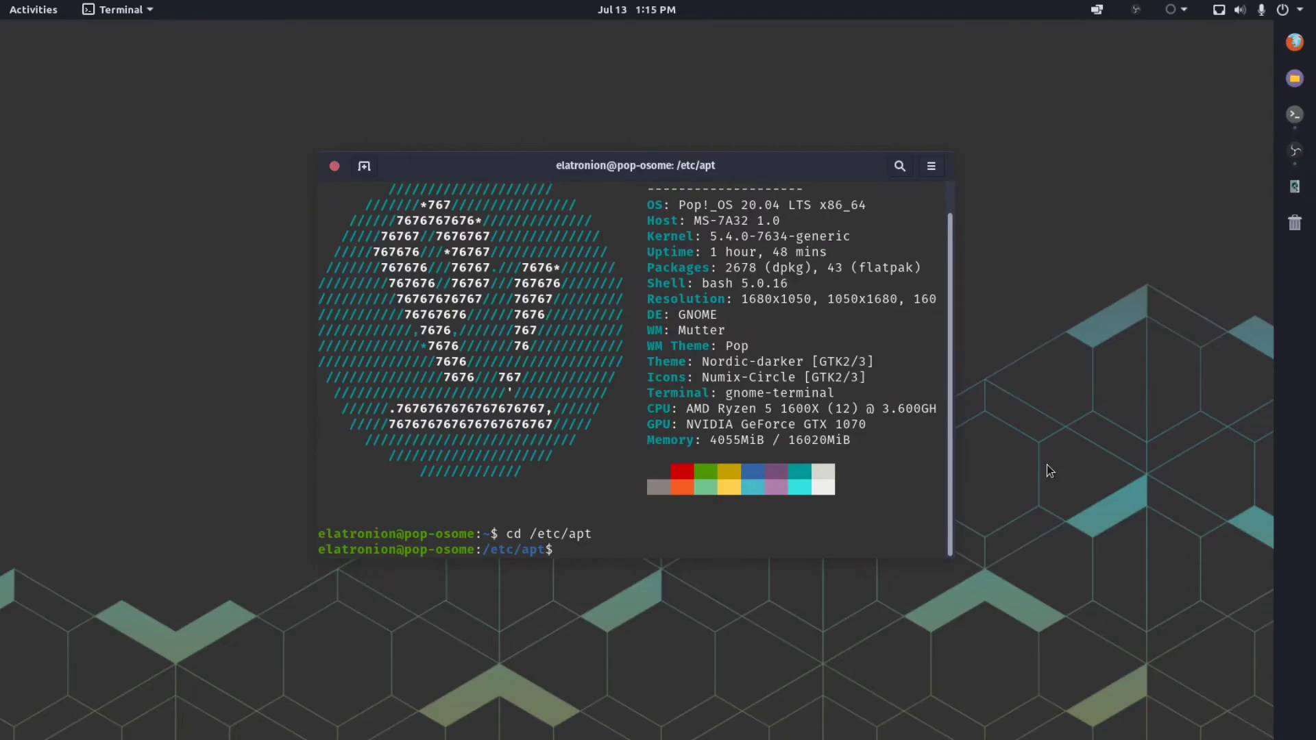
pyautogui.write('clear')
pyautogui.press('Return')
# Step: List /etc/apt, then open sources.list with sudo nano and move down to the debian-security line
pyautogui.write('ls')
pyautogui.press('Return')
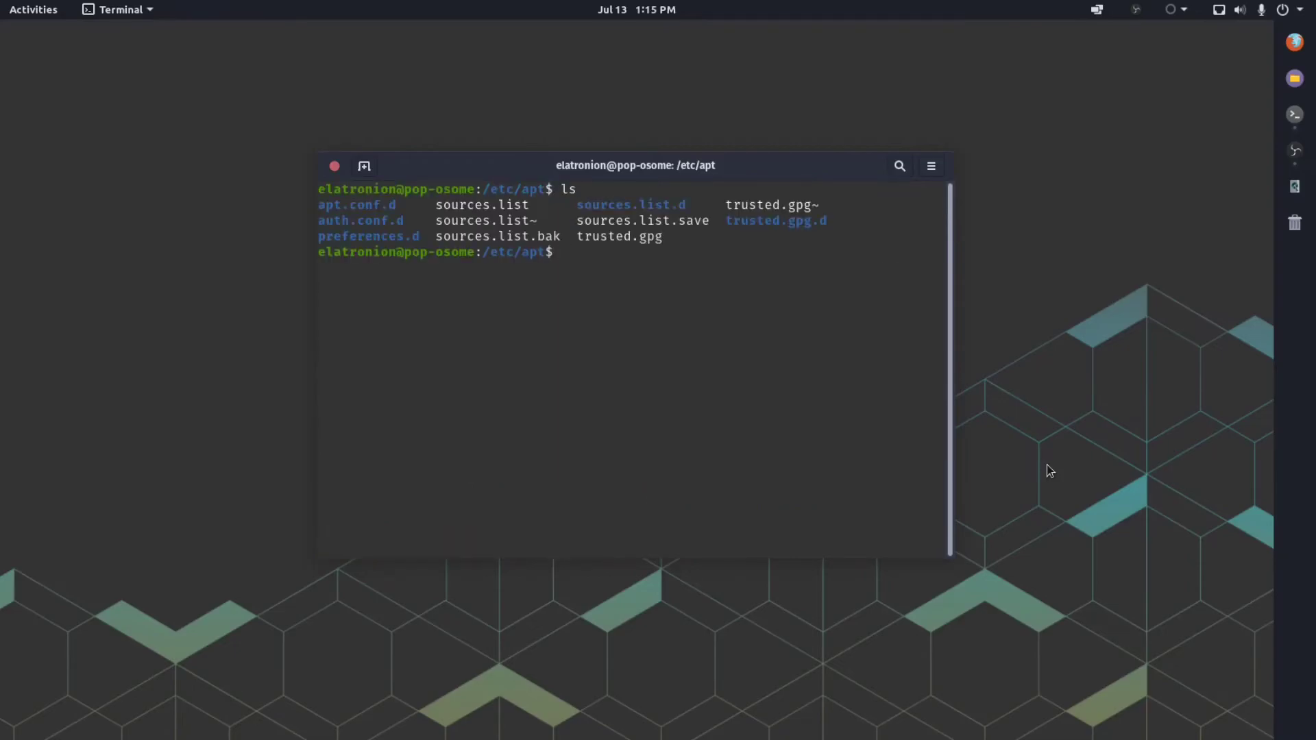
pyautogui.write('sudo nano sources.list')
pyautogui.press('Return')
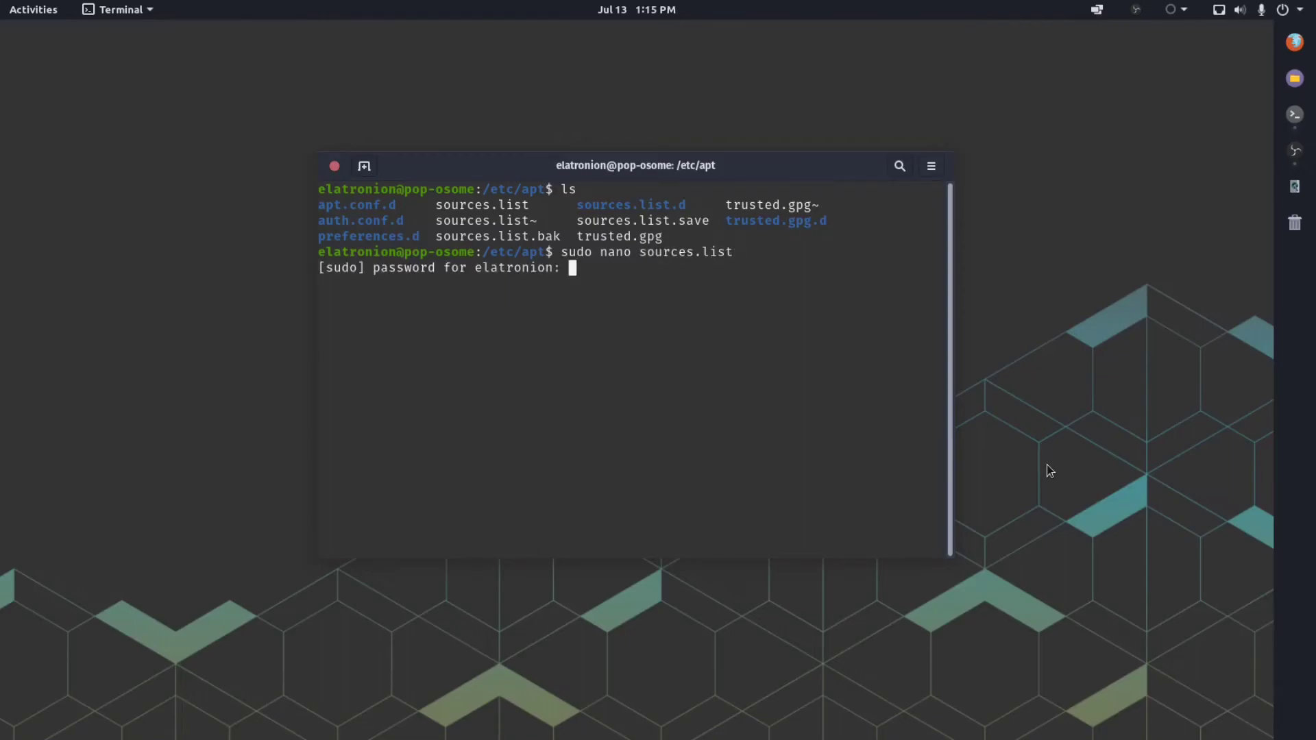
pyautogui.press('Return')
pyautogui.press('Down')
pyautogui.press('Down')
pyautogui.press('Down')
pyautogui.press('Down')
pyautogui.press('Down')
pyautogui.press('Down')
pyautogui.press('Down')
pyautogui.press('Down')
pyautogui.press('Down')
pyautogui.press('Down')
pyautogui.press('Down')
pyautogui.press('Down')
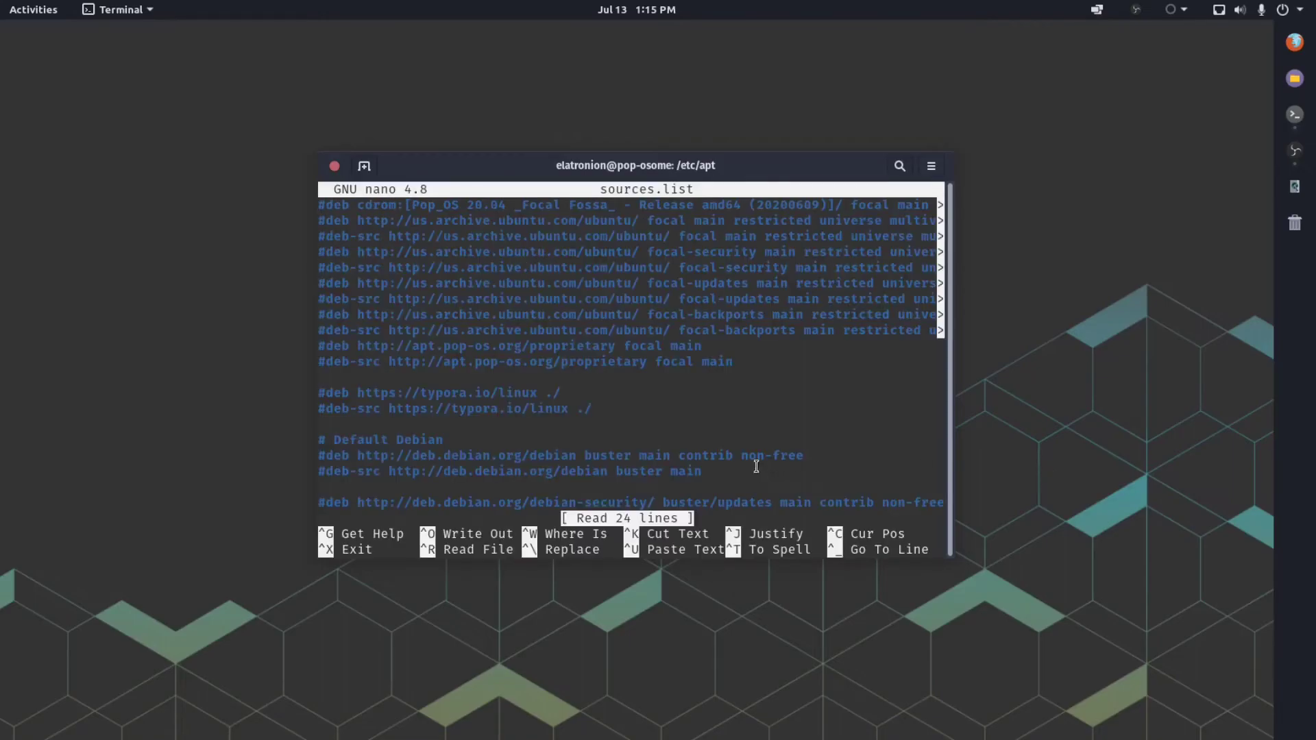
pyautogui.press('Down')
pyautogui.press('Down')
pyautogui.press('Down')
pyautogui.press('Down')
pyautogui.press('Down')
pyautogui.press('Down')
pyautogui.press('Down')
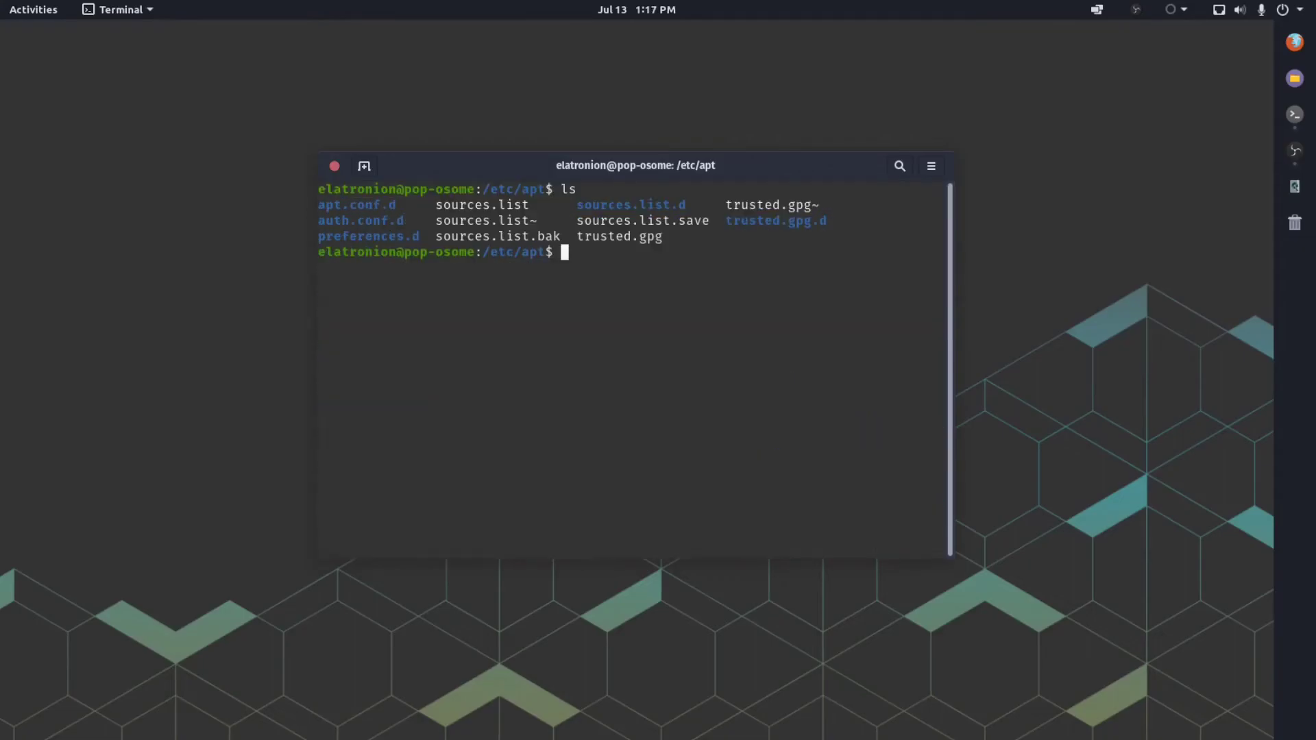
# Step: Close the Terminal window, leaving the empty Pop!_OS desktop
pyautogui.click(334, 166)
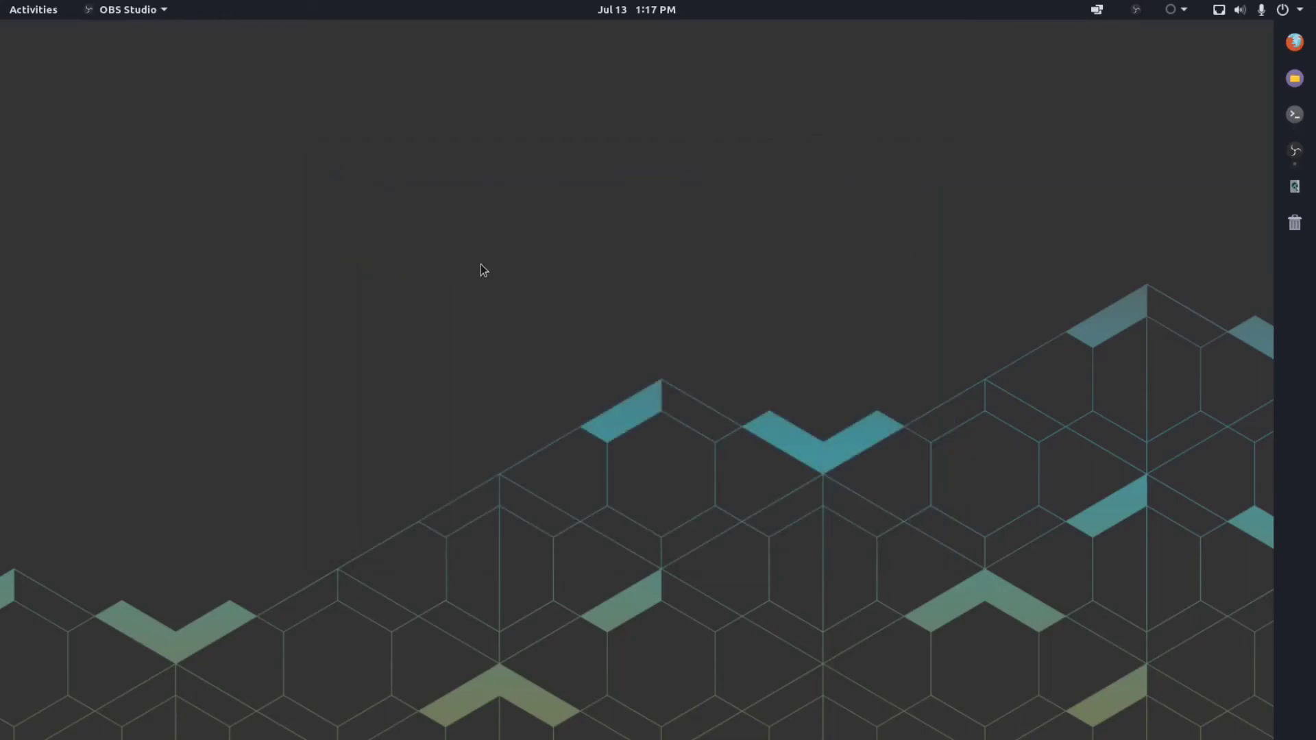